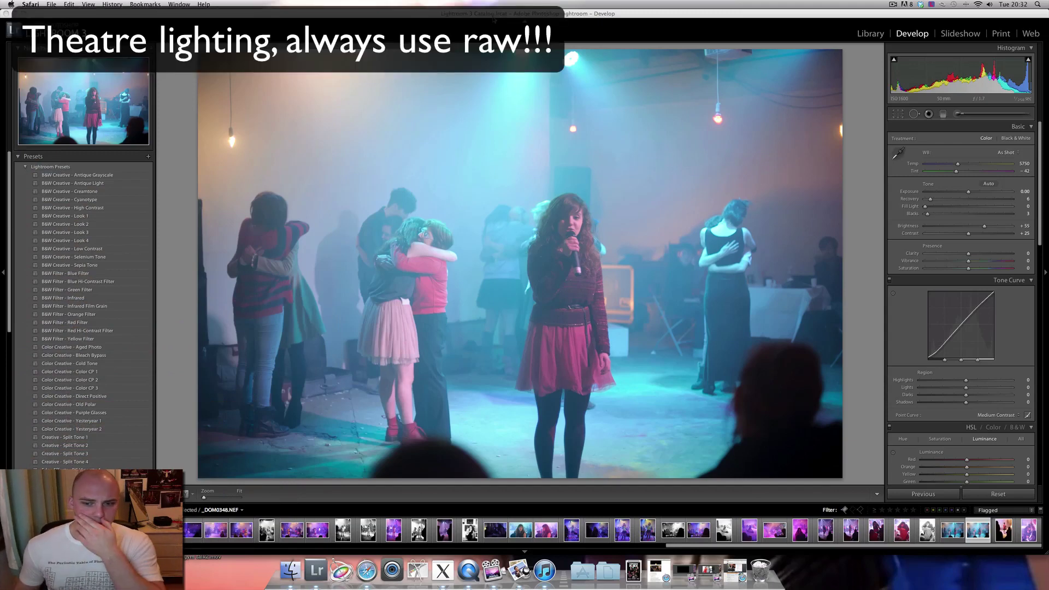
Return to Lightroom and load the blue stage photo _DOM0348.NEF from the filmstrip.
click(625, 533)
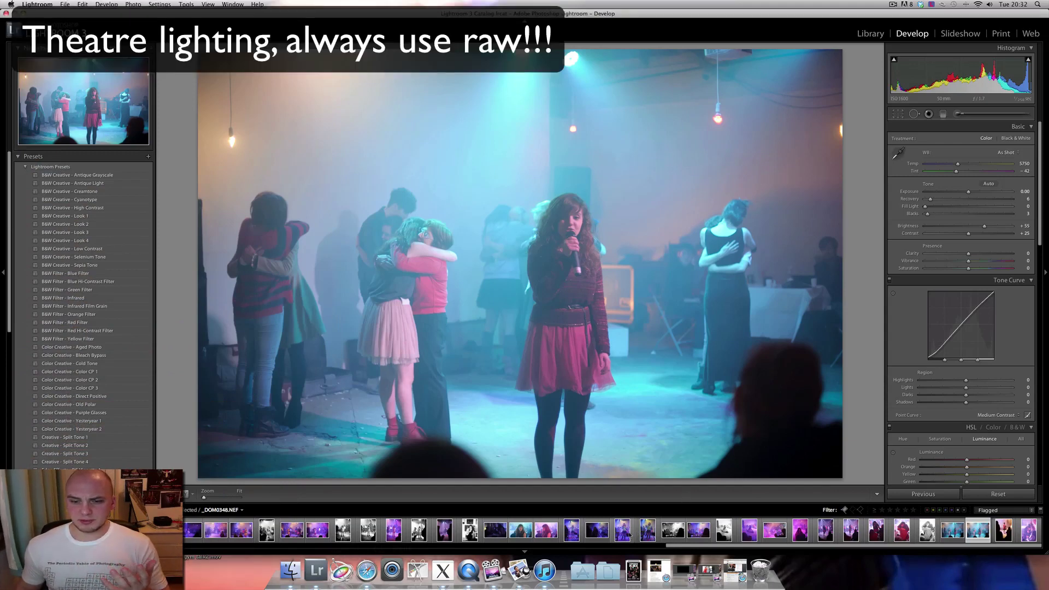
click(774, 538)
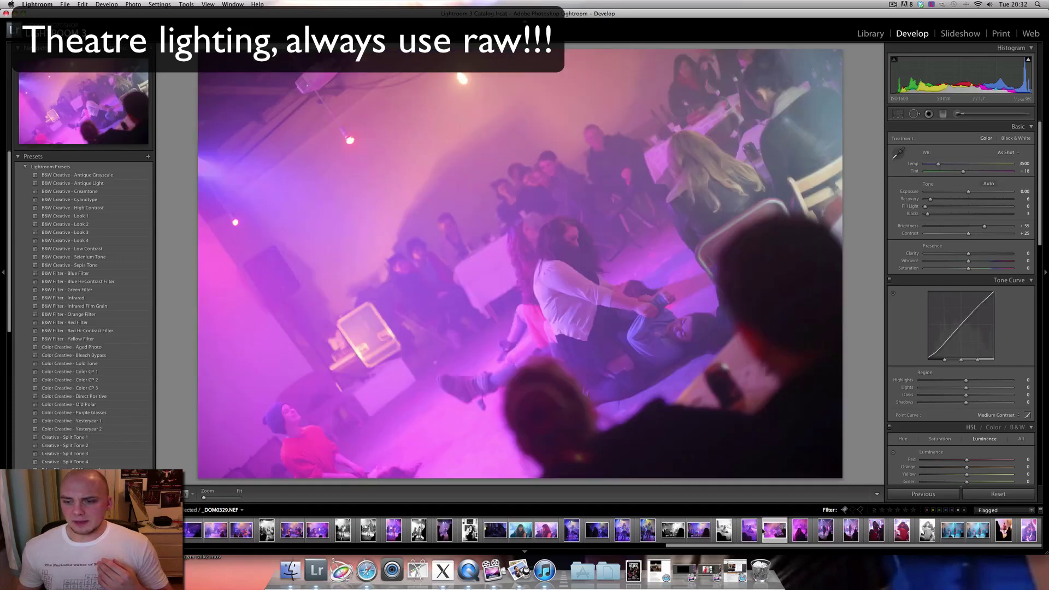
click(973, 537)
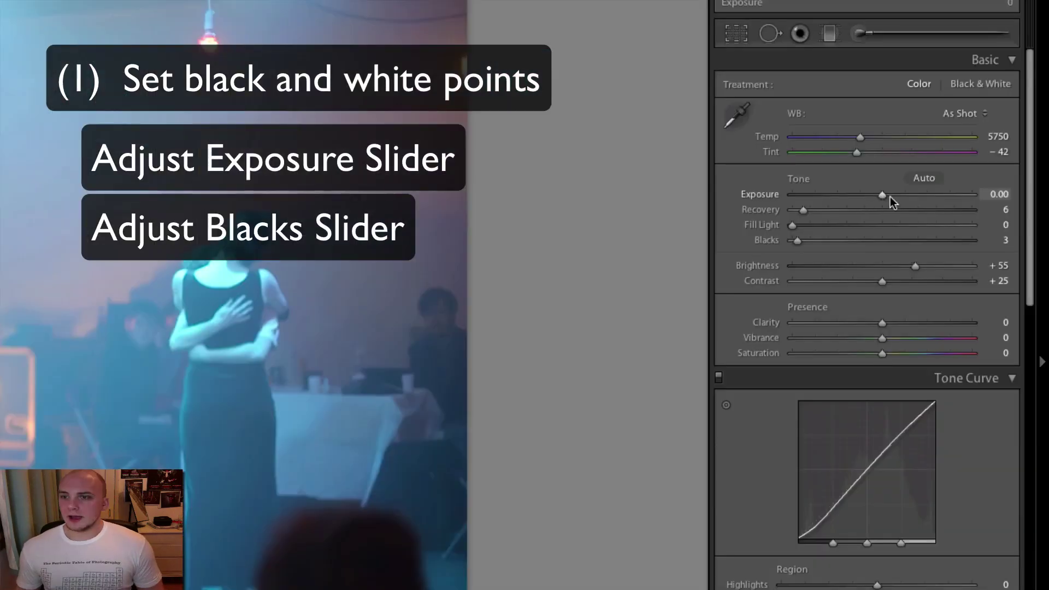
Set Exposure to +0.05, raise Blacks, and turn on the highlight clipping warning.
drag(883, 195, 882, 195)
mouse_move(797, 240)
mouse_down()
mouse_move(812, 241)
mouse_move(798, 242)
mouse_up()
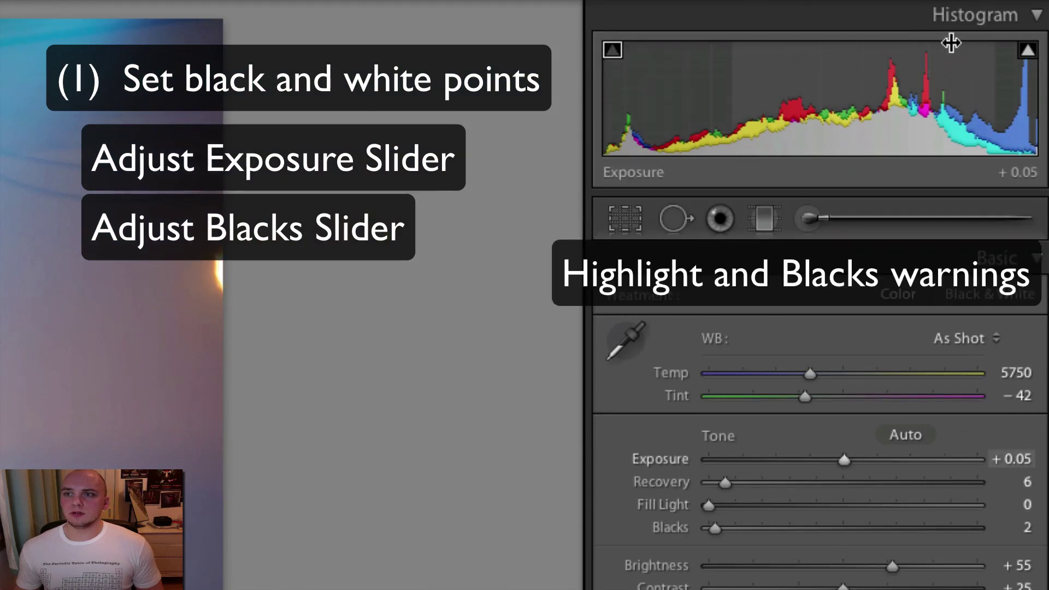
click(1026, 50)
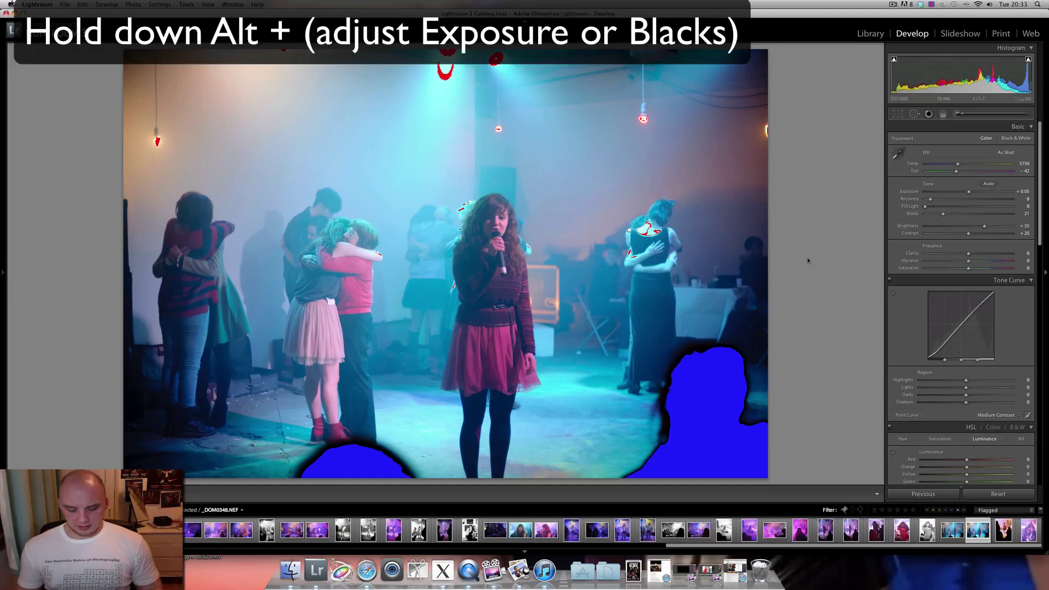
With Alt held to preview clipping, push Exposure up and settle it near +0.90.
key(alt)
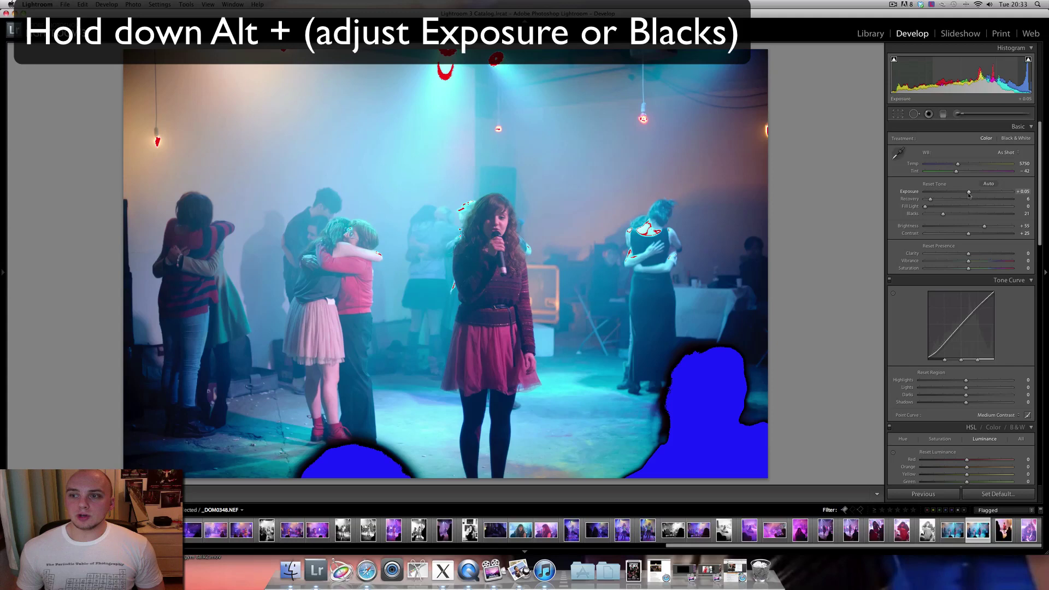
drag(969, 193, 1017, 192)
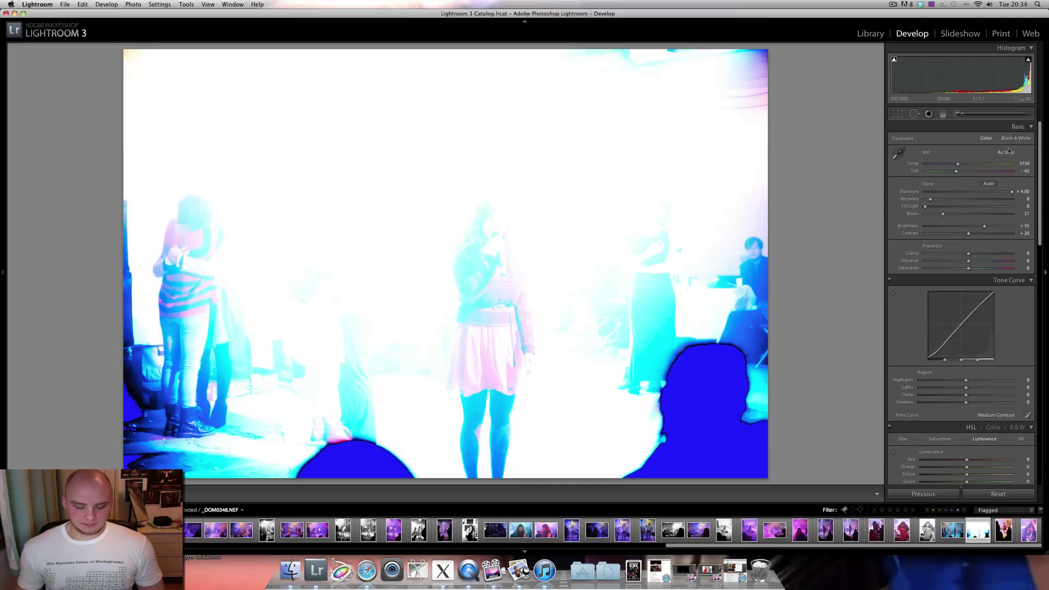
drag(1011, 191, 965, 212)
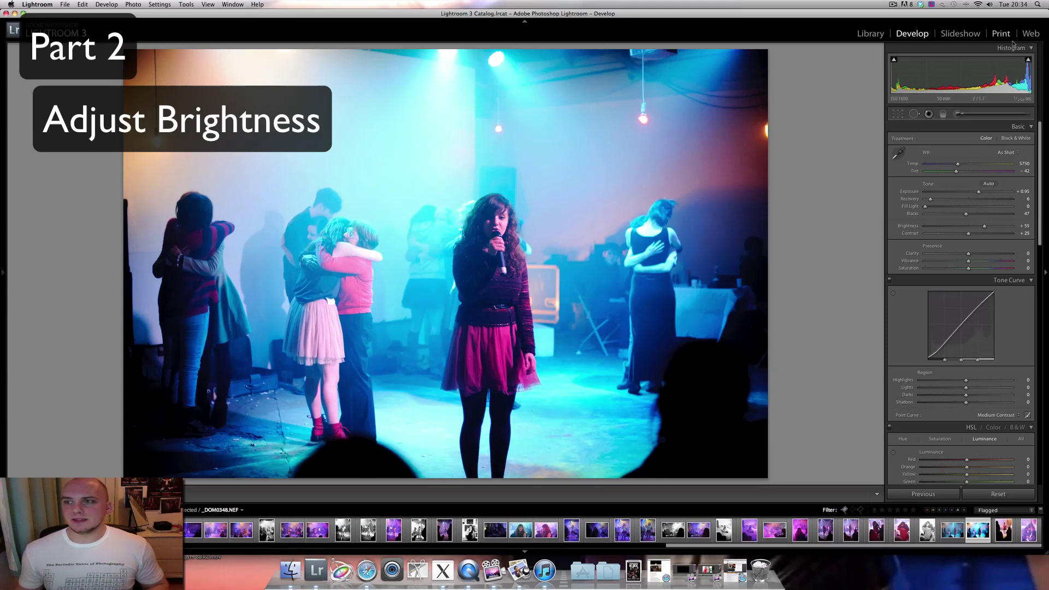
With the highlight clipping warning on, set Brightness to about +89.
click(1027, 62)
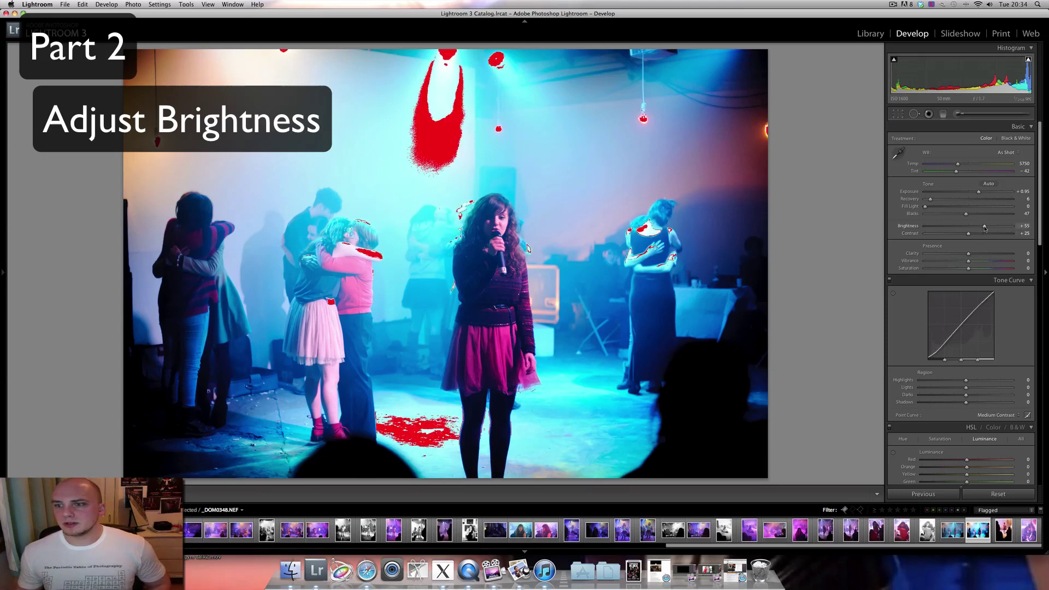
drag(984, 228, 1000, 226)
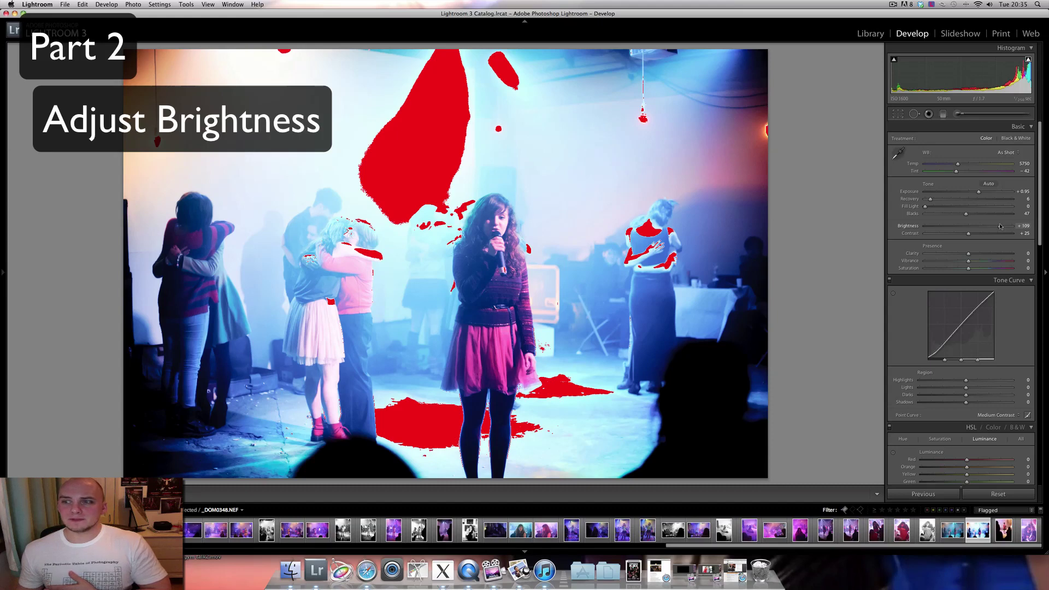
drag(1000, 226, 991, 228)
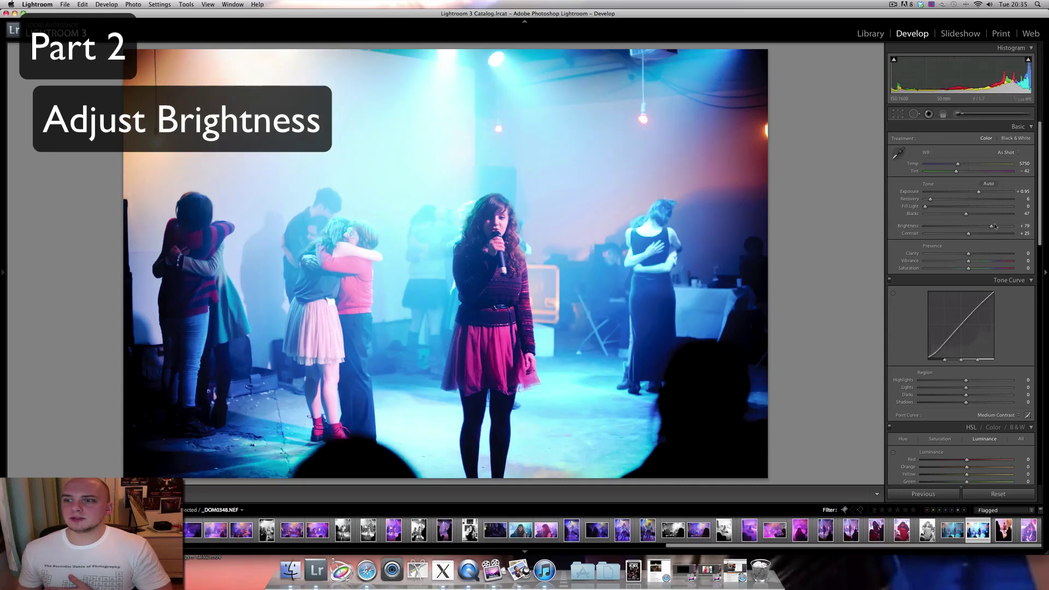
drag(994, 225, 995, 228)
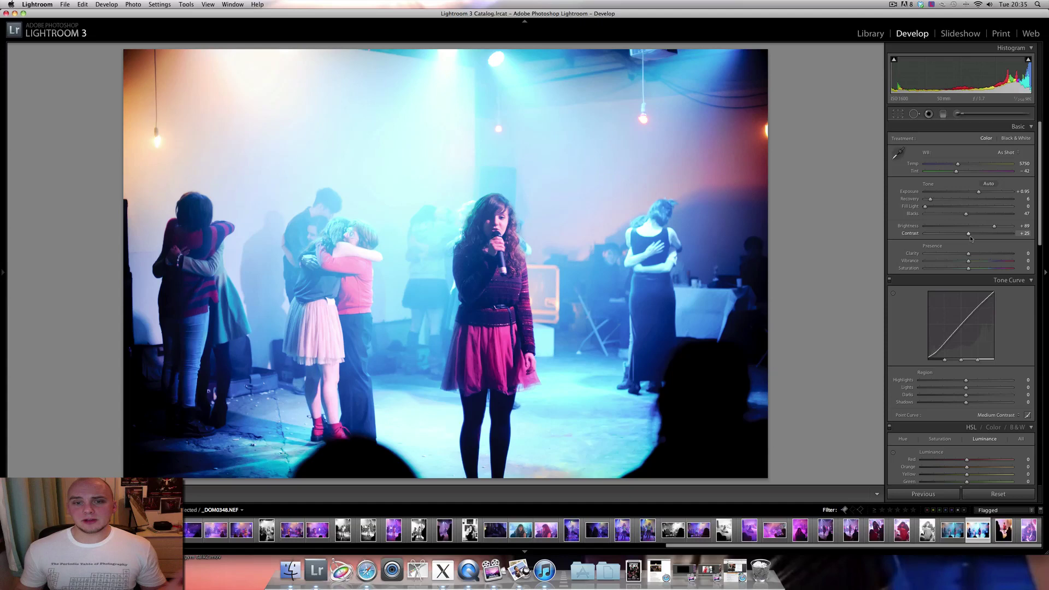
Ease Contrast from +25 down to +19.
drag(969, 235, 965, 237)
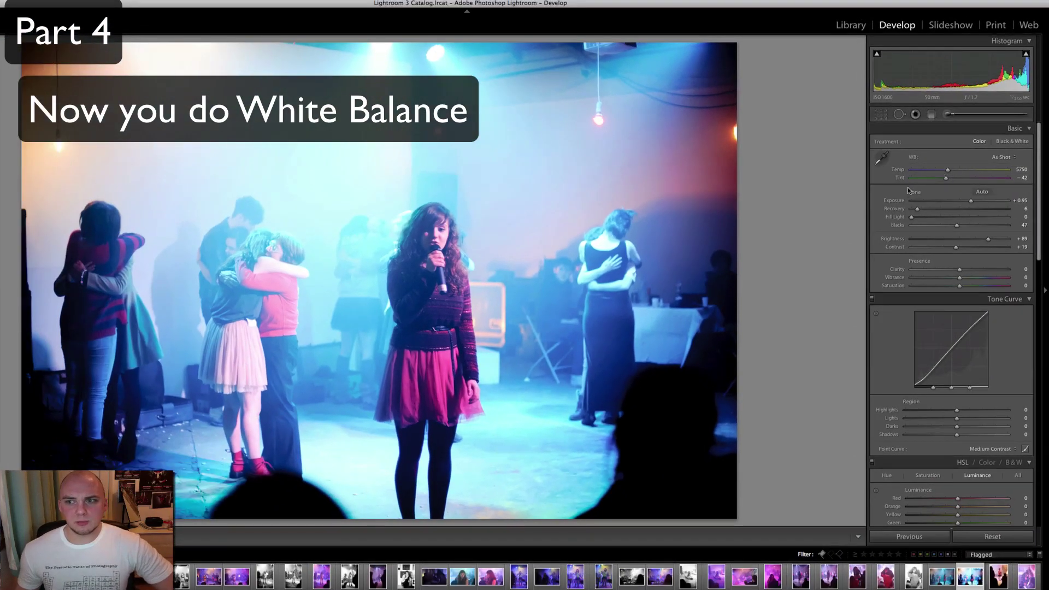
Pick up the White Balance eyedropper in the Basic panel.
click(881, 158)
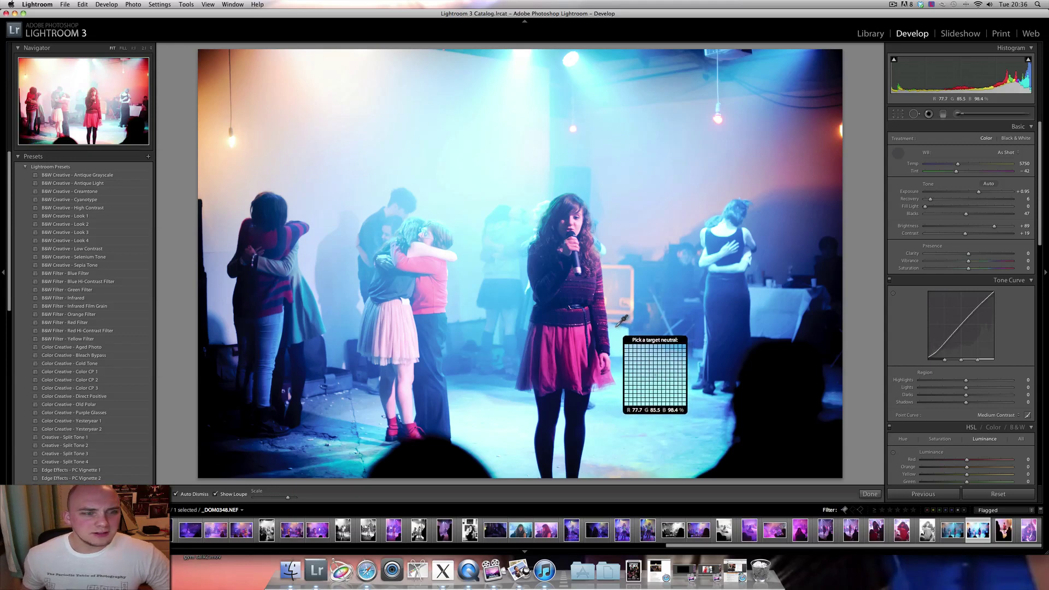
Sample neutral spots for custom white balance, then cool Temp from 22000 to 14637.
click(749, 255)
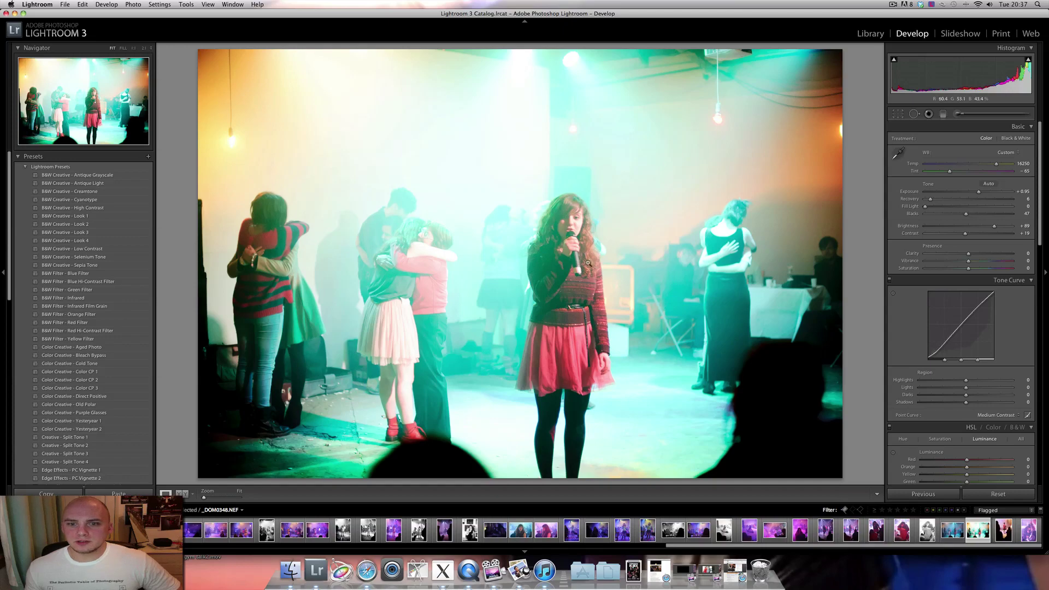
key(w)
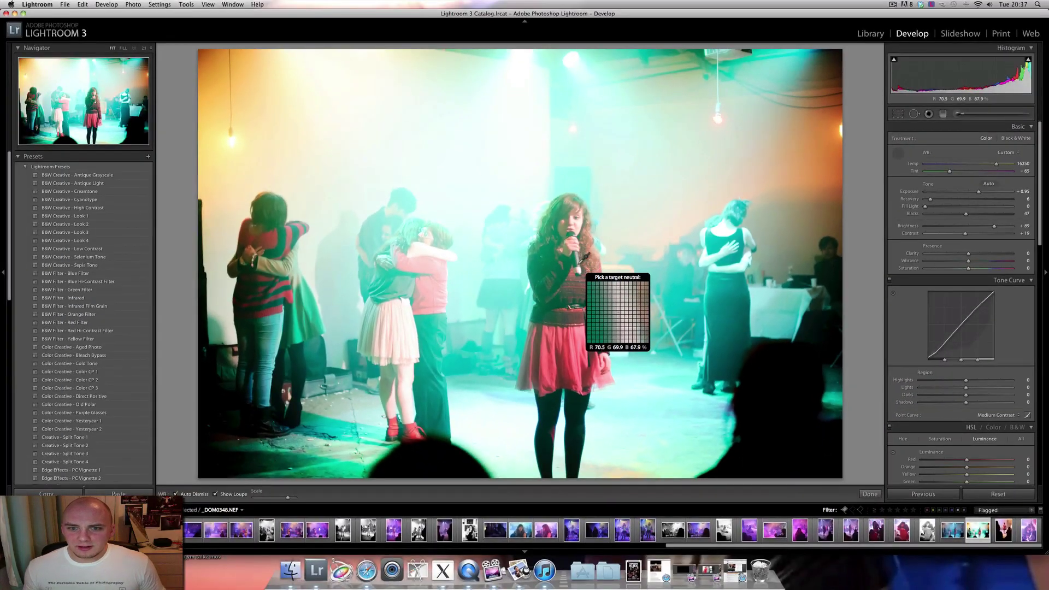
click(582, 254)
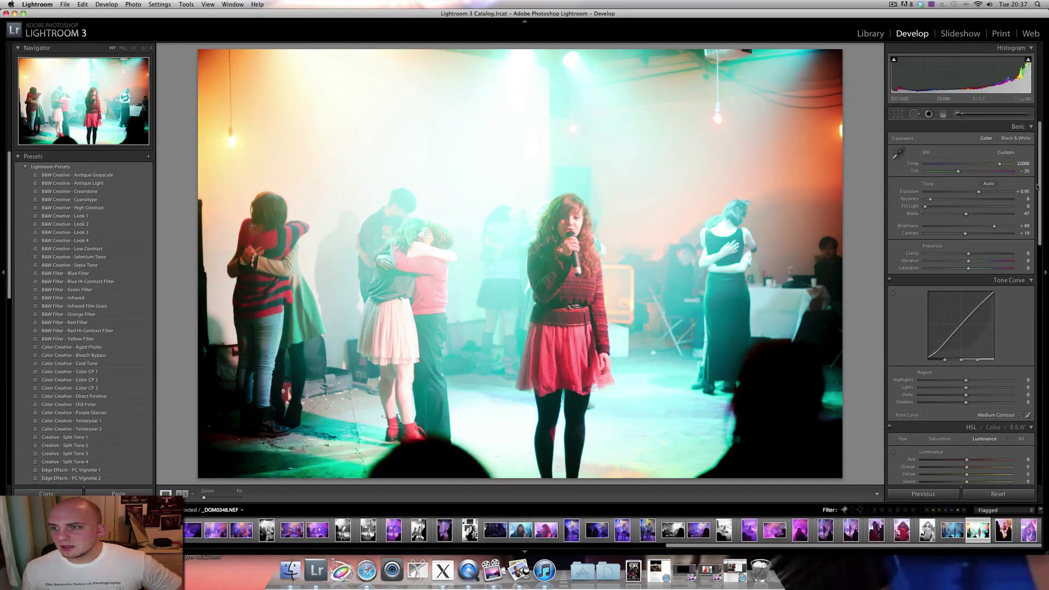
drag(999, 163, 985, 167)
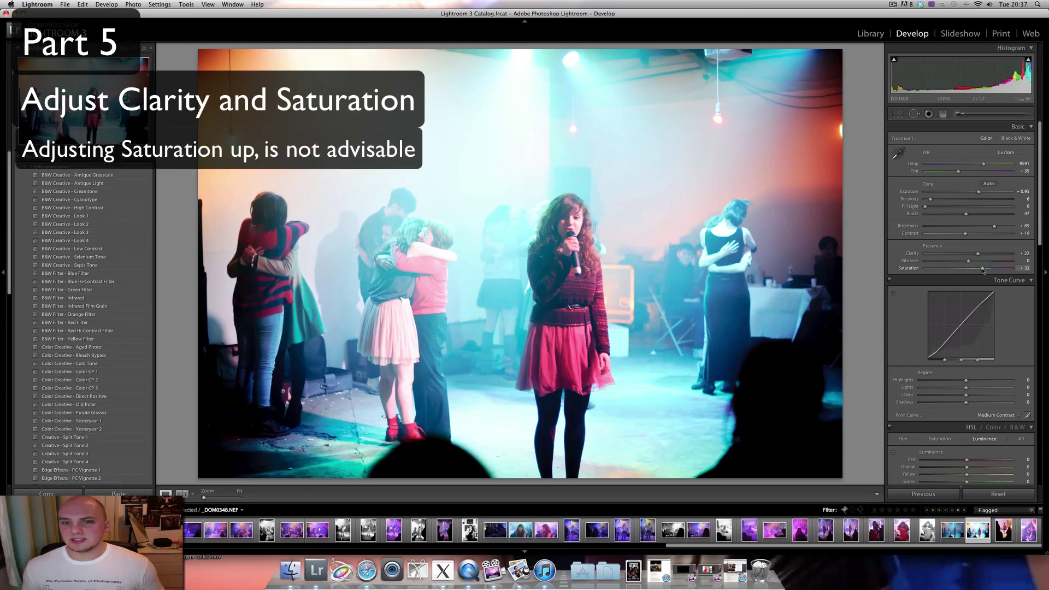
Set Saturation to -21 and Vibrance to +19 in the Presence section.
drag(982, 269, 1004, 270)
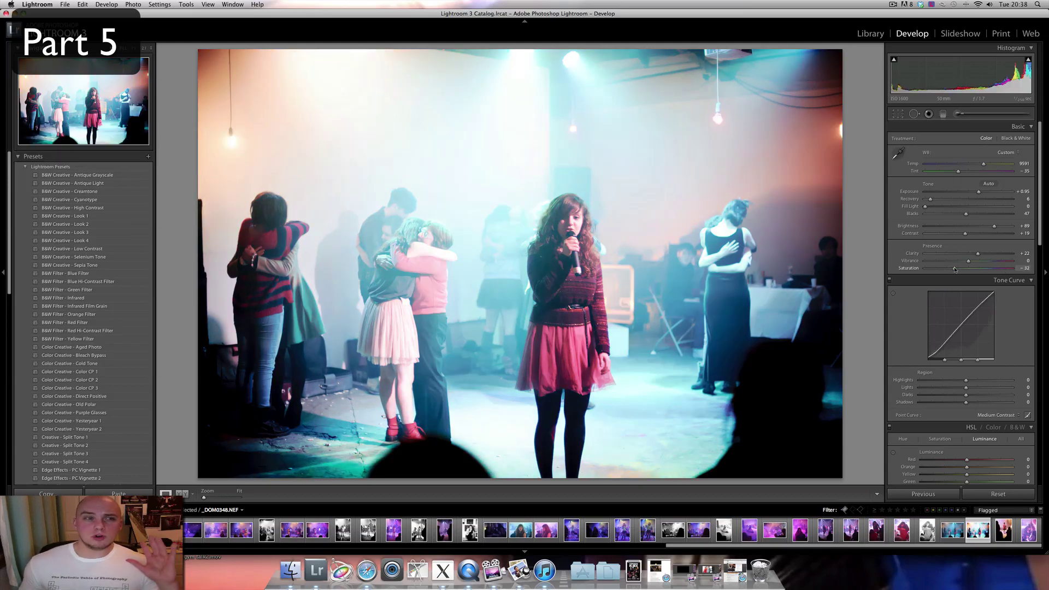
mouse_move(954, 269)
mouse_down()
mouse_move(1007, 262)
mouse_move(968, 262)
mouse_up()
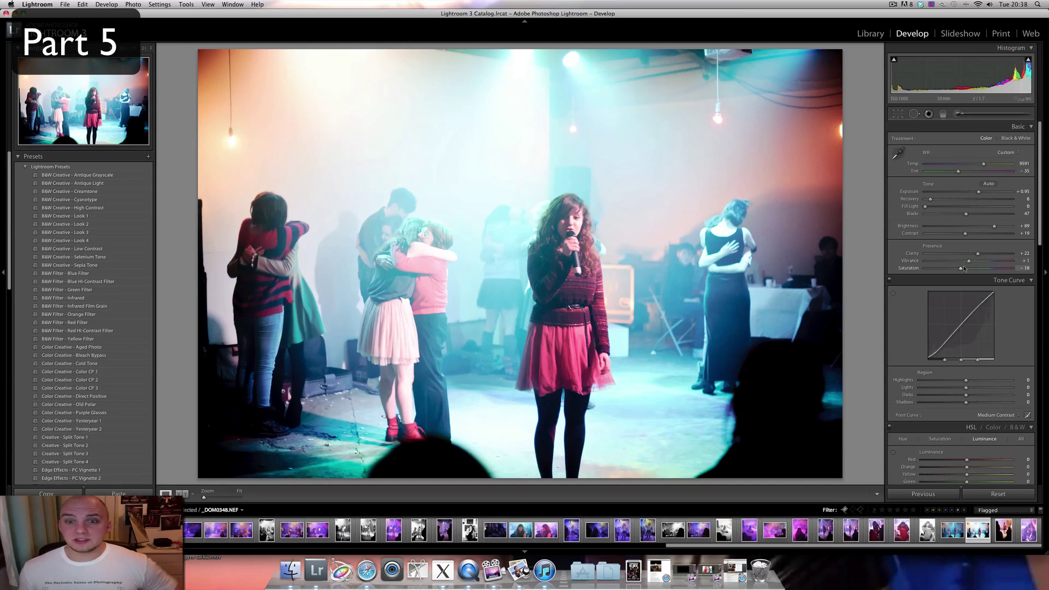
drag(968, 263, 958, 270)
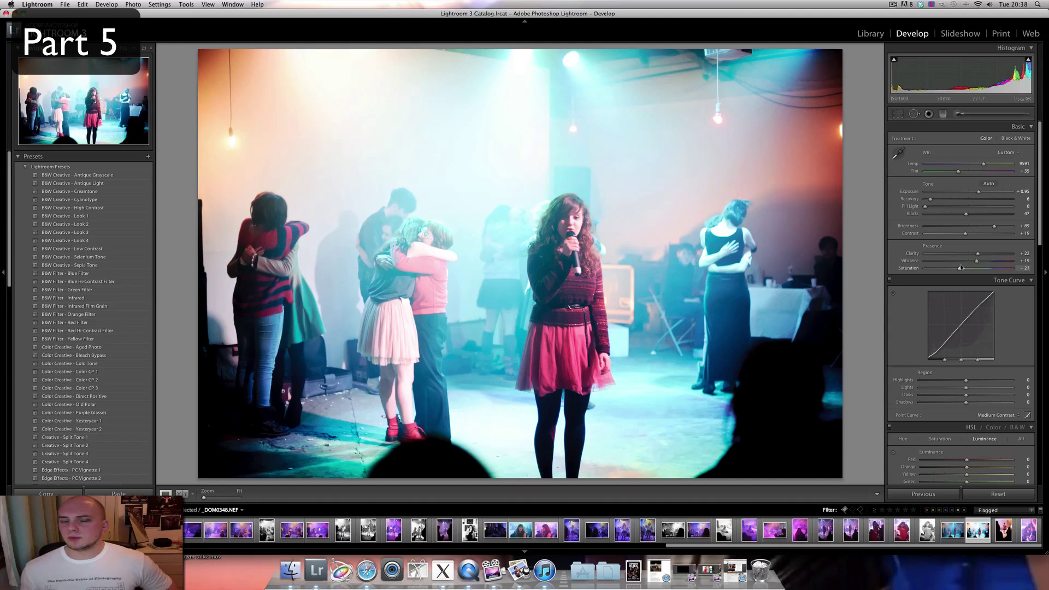
Drag the Tone Curve upward in the Lights region to brighten the lighter tones.
scroll(969, 294, down, 1)
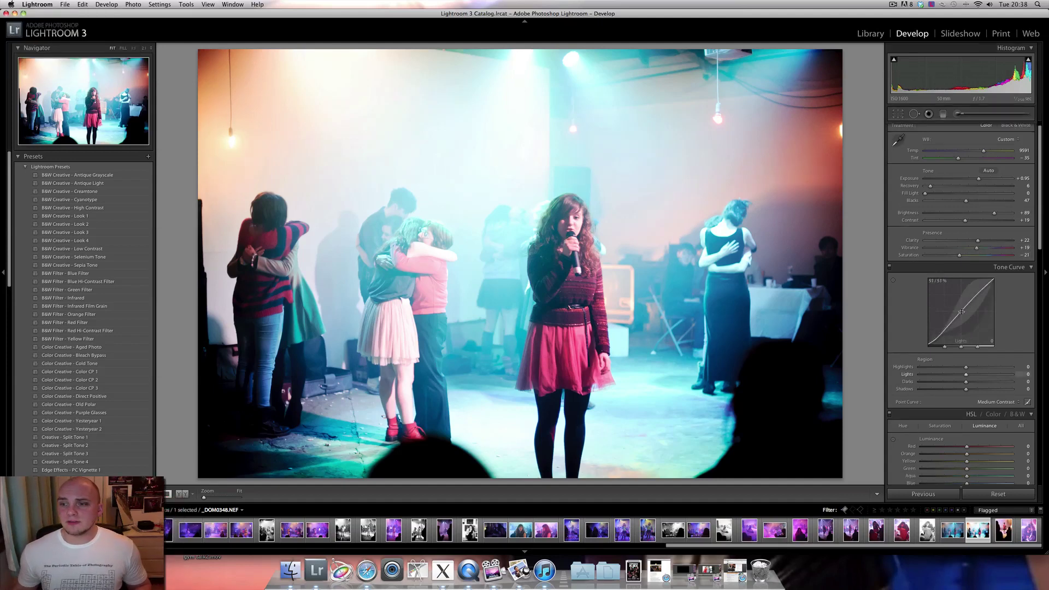
drag(961, 312, 961, 311)
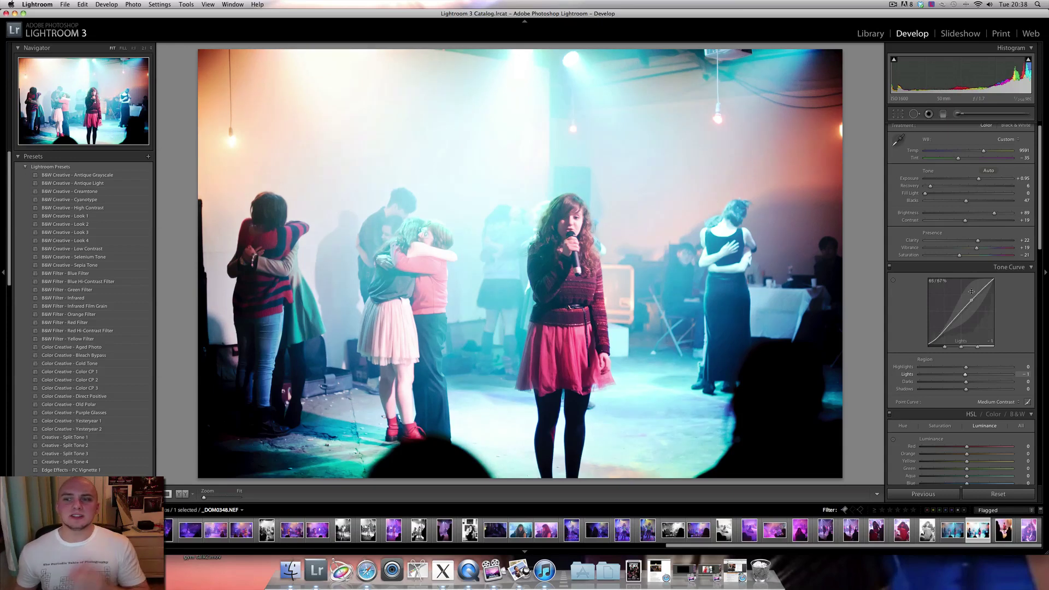
scroll(1012, 294, down, 10)
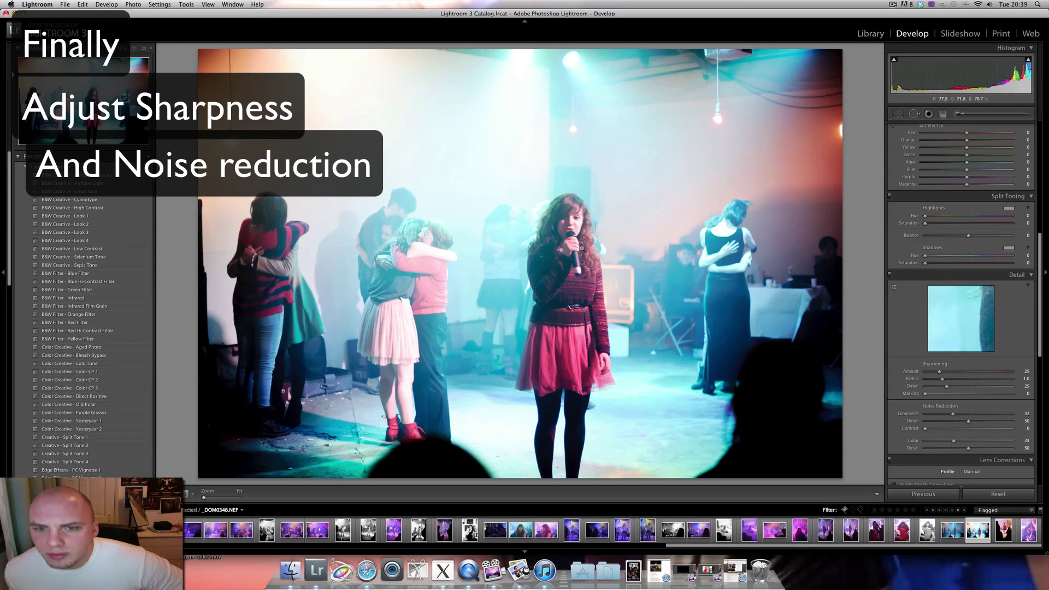
At 1:1 on the singer's face, set Sharpening Amount 83 and Luminance noise reduction 36.
click(571, 221)
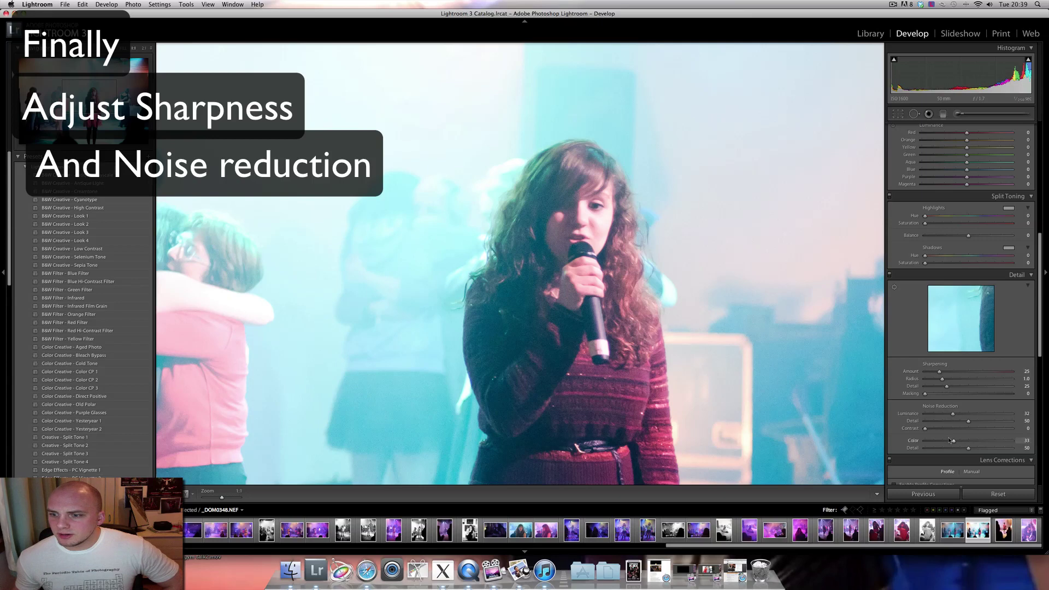
scroll(949, 437, down, 1)
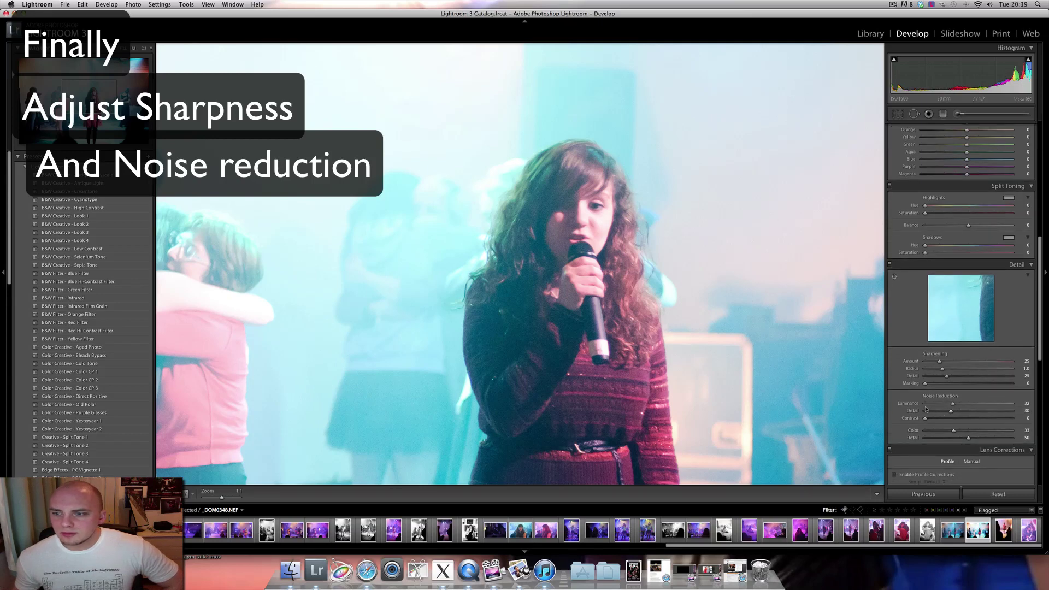
mouse_move(952, 403)
mouse_down()
mouse_move(925, 405)
mouse_move(956, 405)
mouse_up()
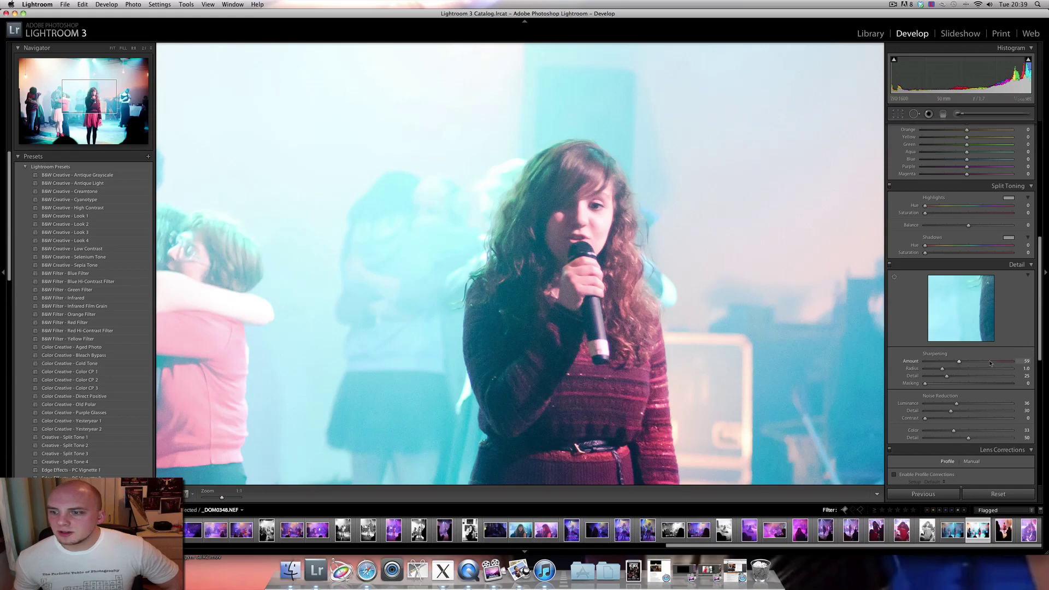
click(686, 342)
click(897, 113)
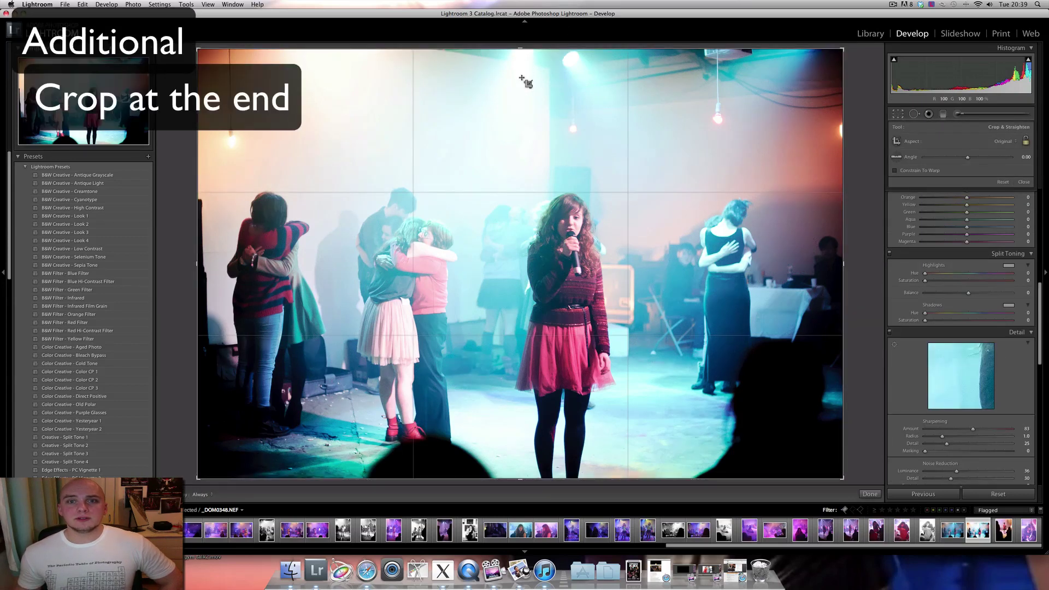
Crop the stage photo tighter, trimming the ceiling and edges around the singer and dancers.
drag(521, 77, 851, 47)
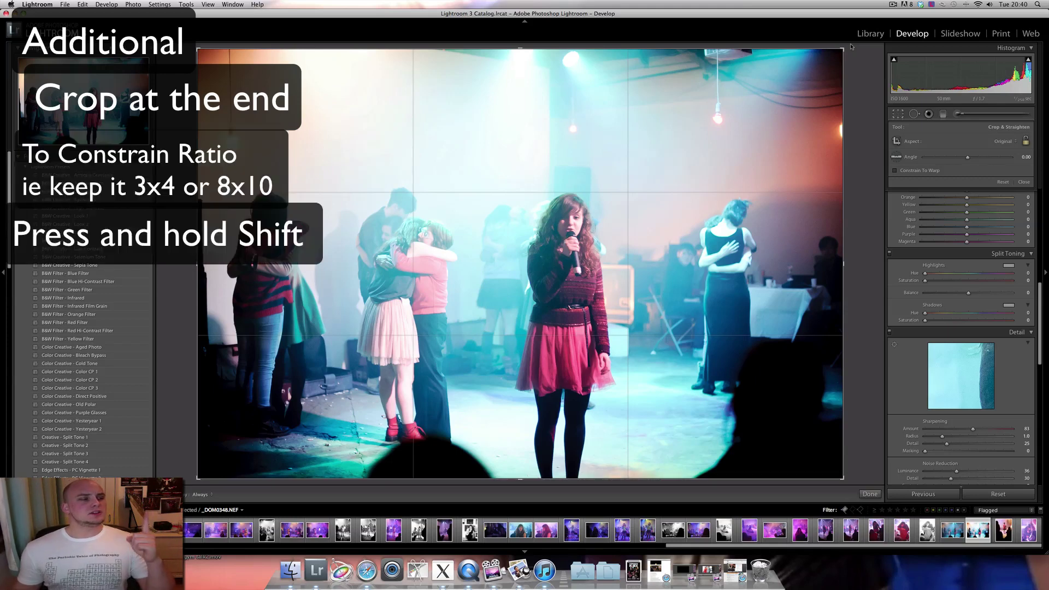
key(shift)
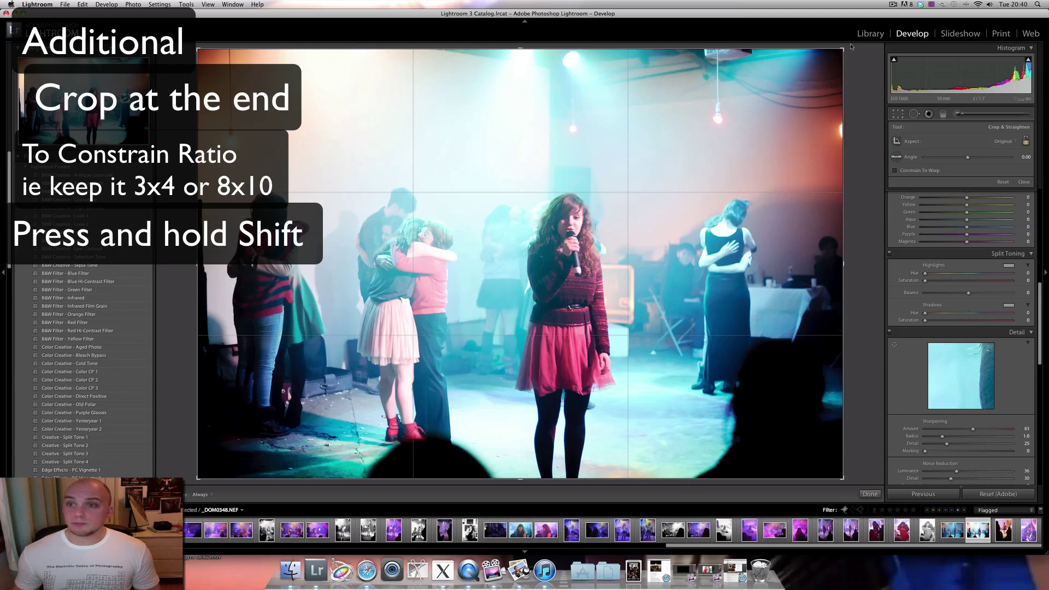
drag(843, 48, 623, 197)
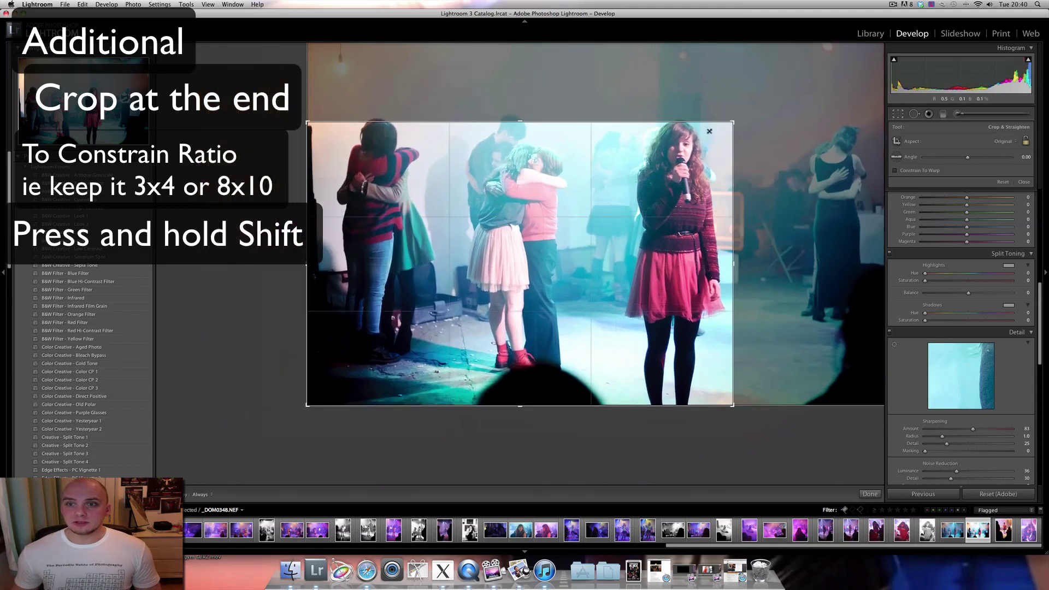
drag(709, 131, 771, 130)
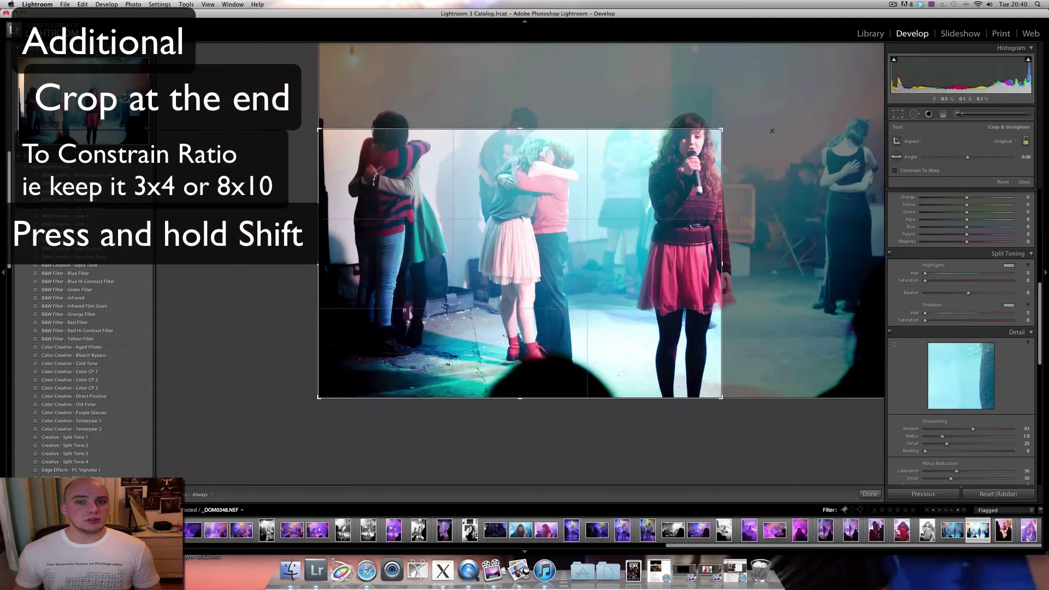
drag(857, 68, 836, 65)
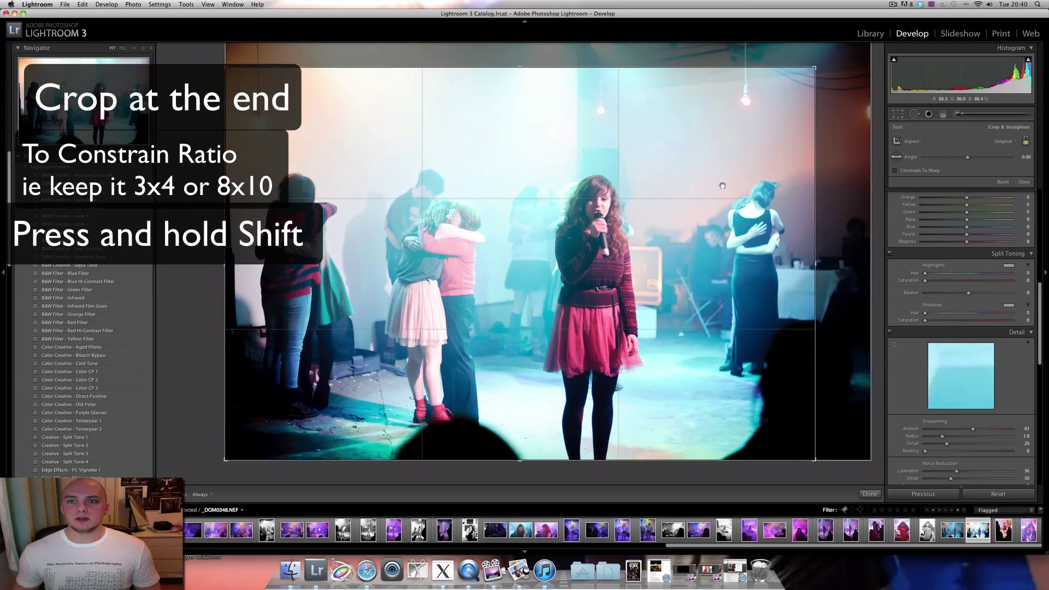
drag(718, 189, 710, 183)
key(Return)
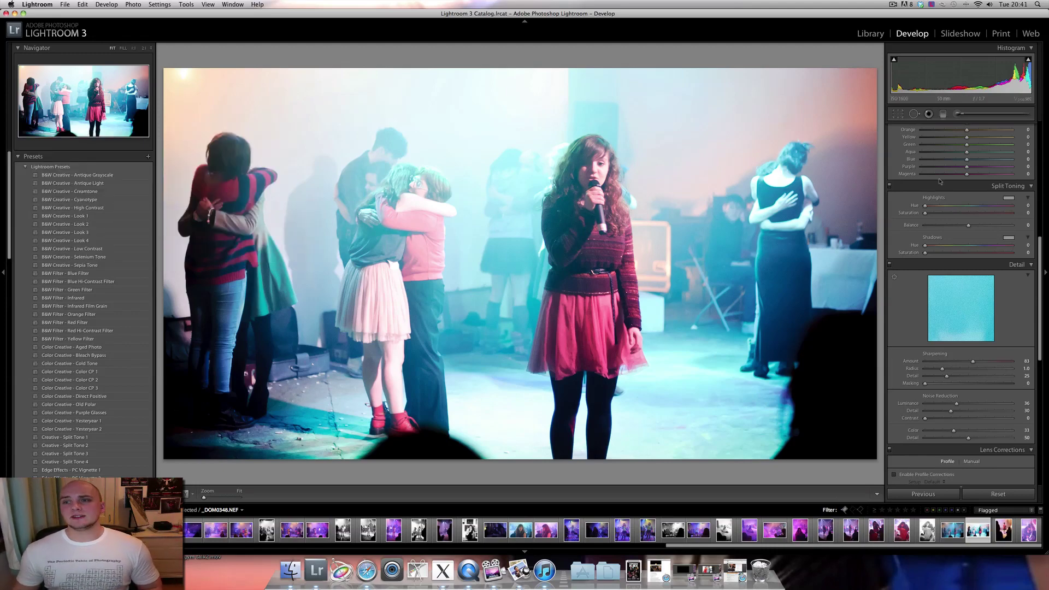
Raise the Basic panel's Recovery slider from 6 to 11.
scroll(940, 182, up, 10)
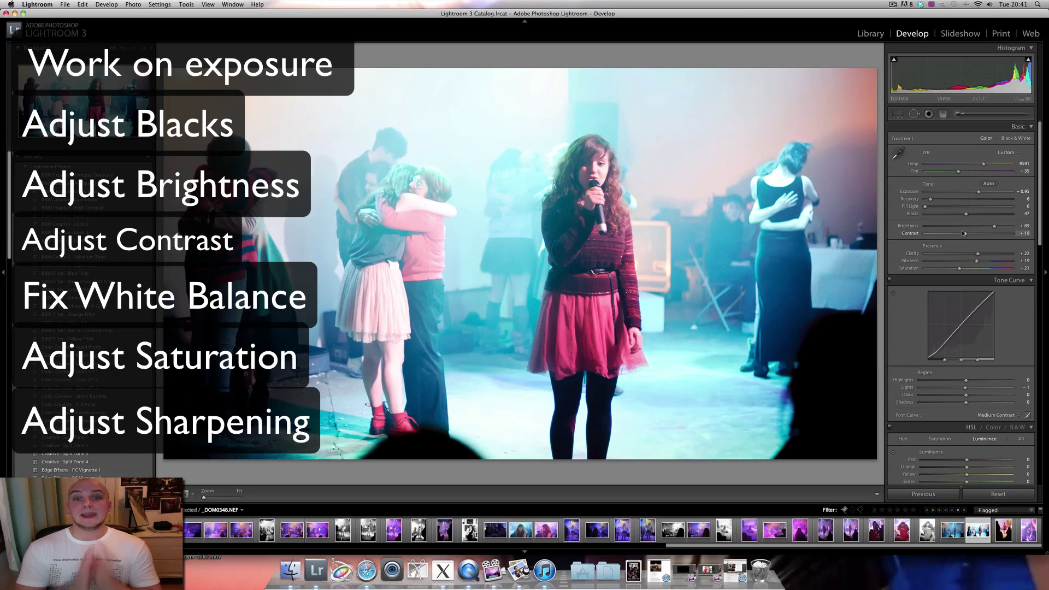
drag(930, 199, 935, 200)
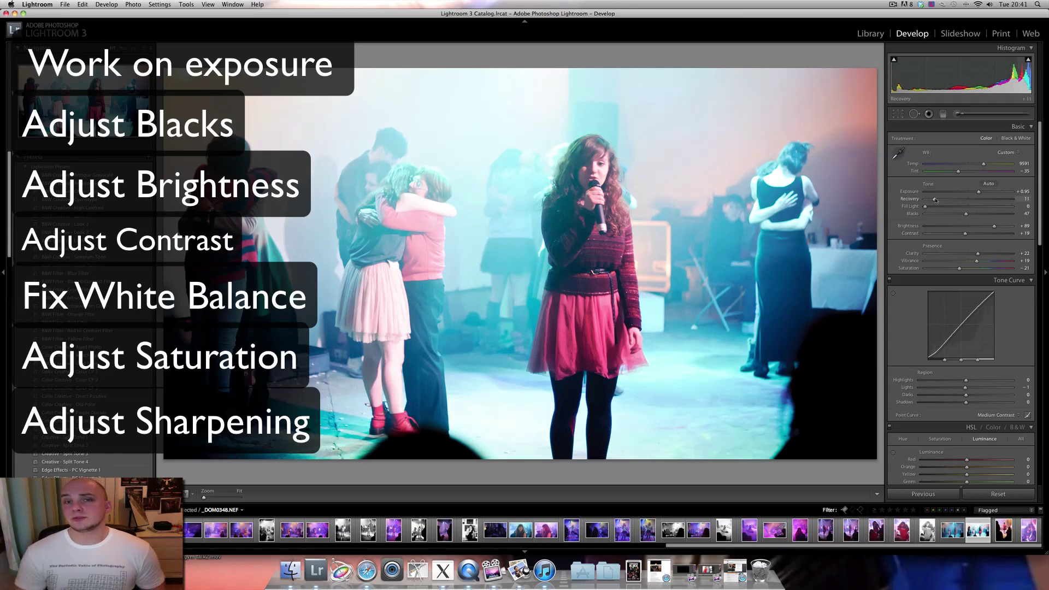